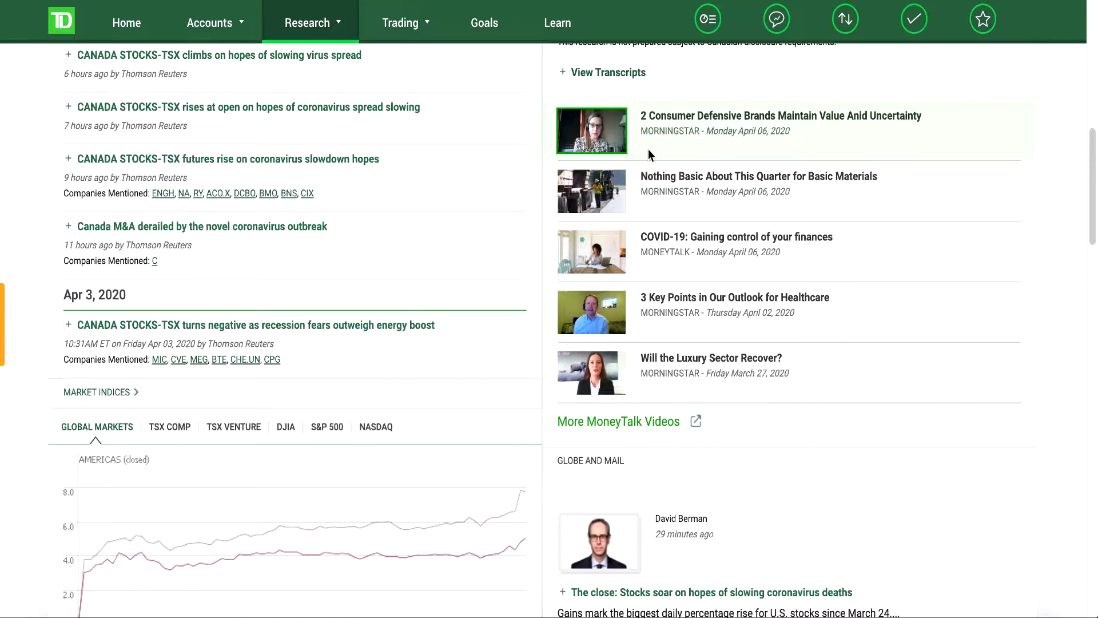
Step: Open the Buy & Sell order form from the BUY/SELL icon in the top navigation
click(845, 30)
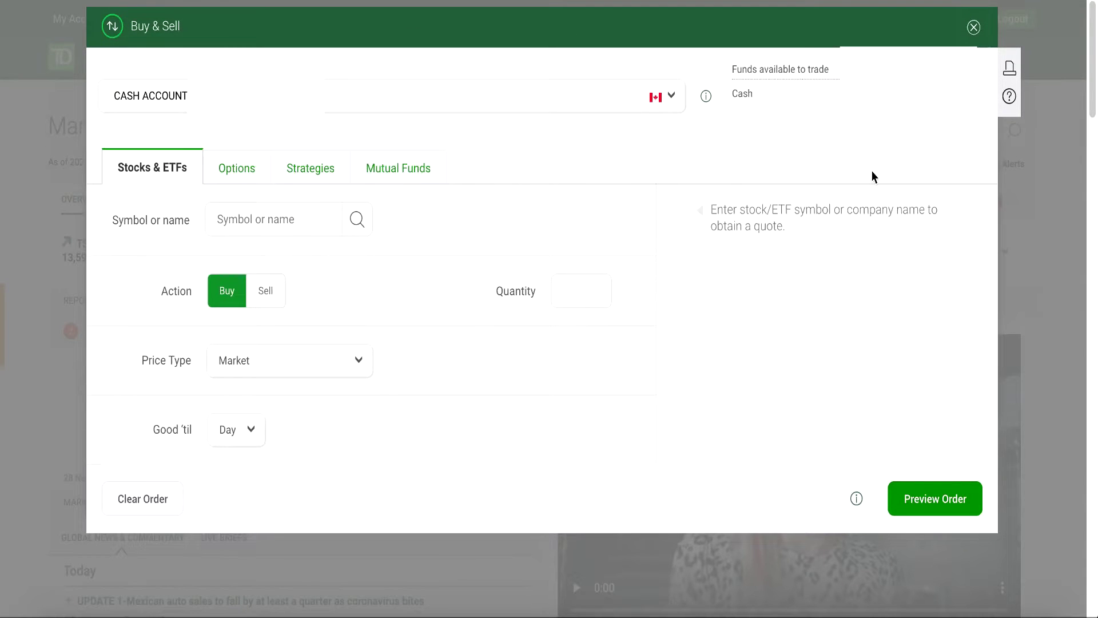
Step: Search for td and load the US-listed Toronto Dominion Bank (TD US)
click(296, 211)
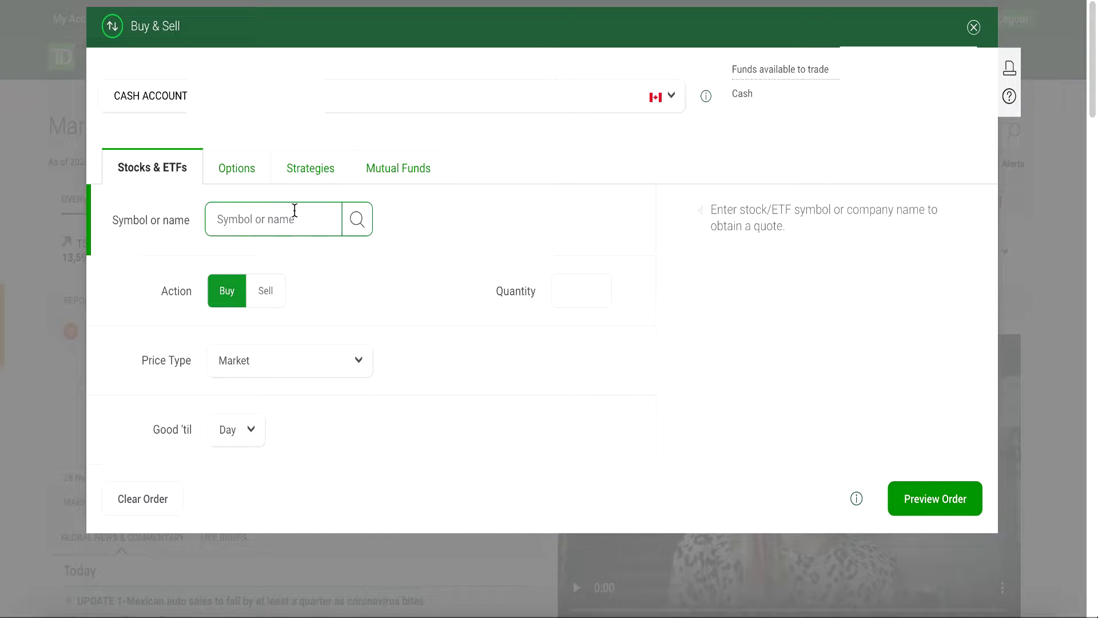
text(t)
text(d)
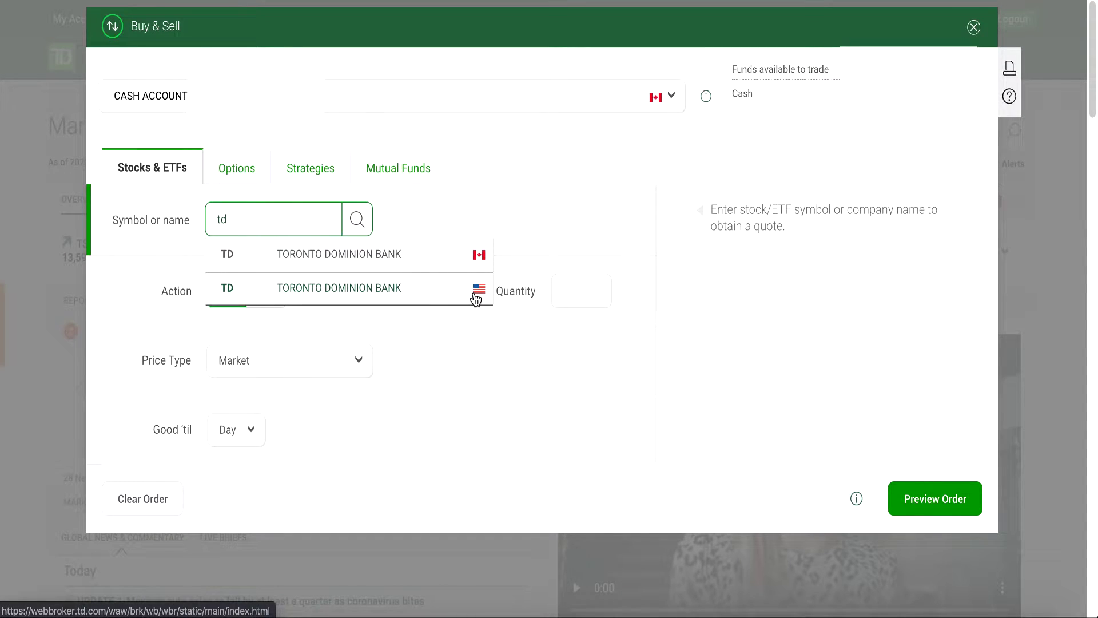
click(438, 294)
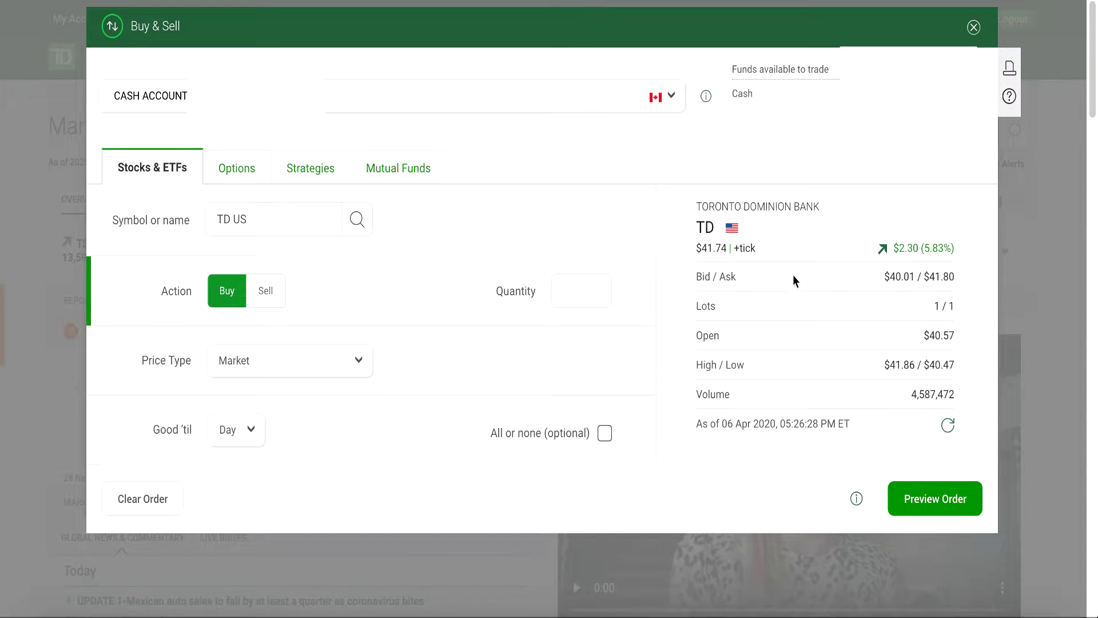
Step: Highlight the $41.74 last price and the Bid / Ask label in the TD US quote
drag(699, 247, 757, 249)
click(758, 248)
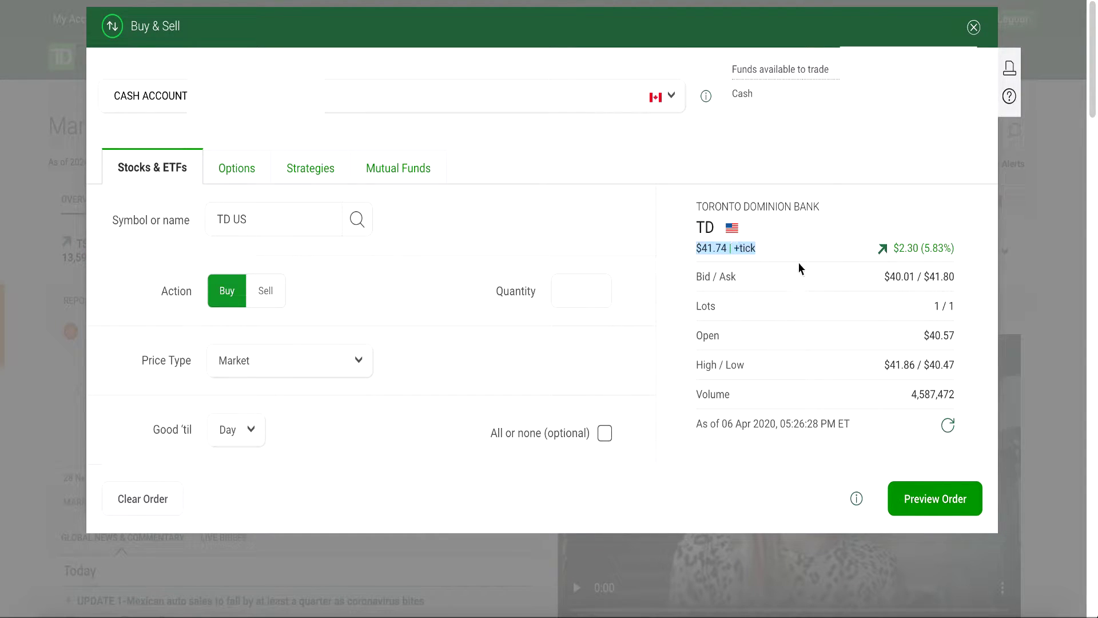
right_click(824, 263)
click(777, 275)
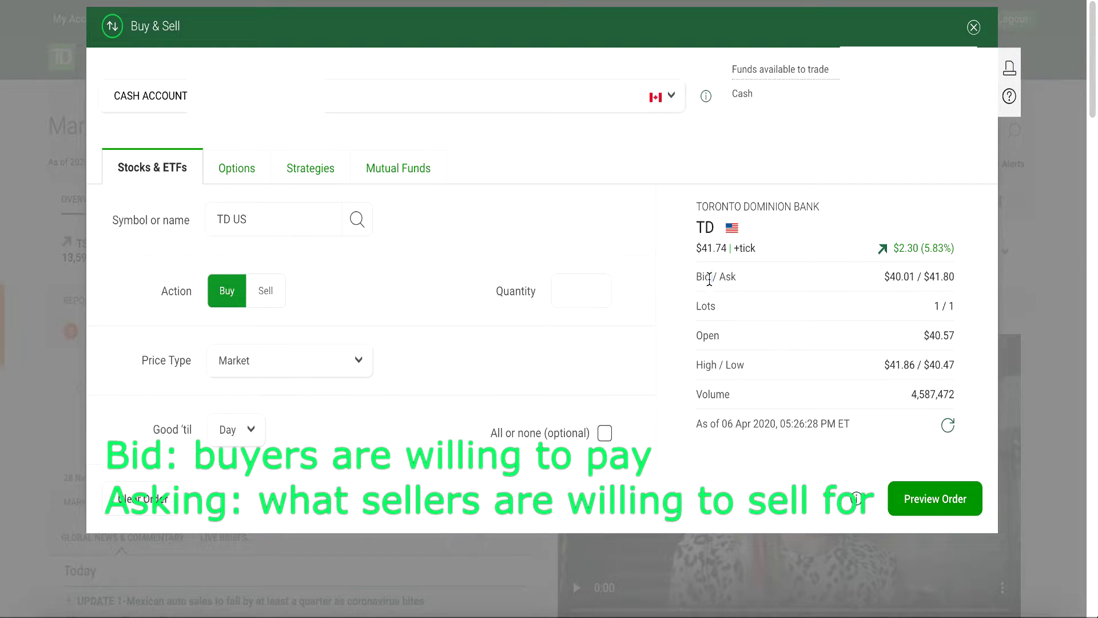
double_click(710, 278)
click(861, 308)
double_click(728, 277)
click(932, 276)
Step: Highlight the $40.01 bid and the $41.80 ask, bringing up the copy option for 41.80
drag(936, 276, 961, 284)
click(961, 283)
drag(891, 277, 920, 276)
click(912, 277)
mouse_move(928, 277)
mouse_down()
mouse_move(960, 276)
mouse_move(928, 277)
mouse_up()
click(961, 275)
right_click(932, 281)
click(934, 281)
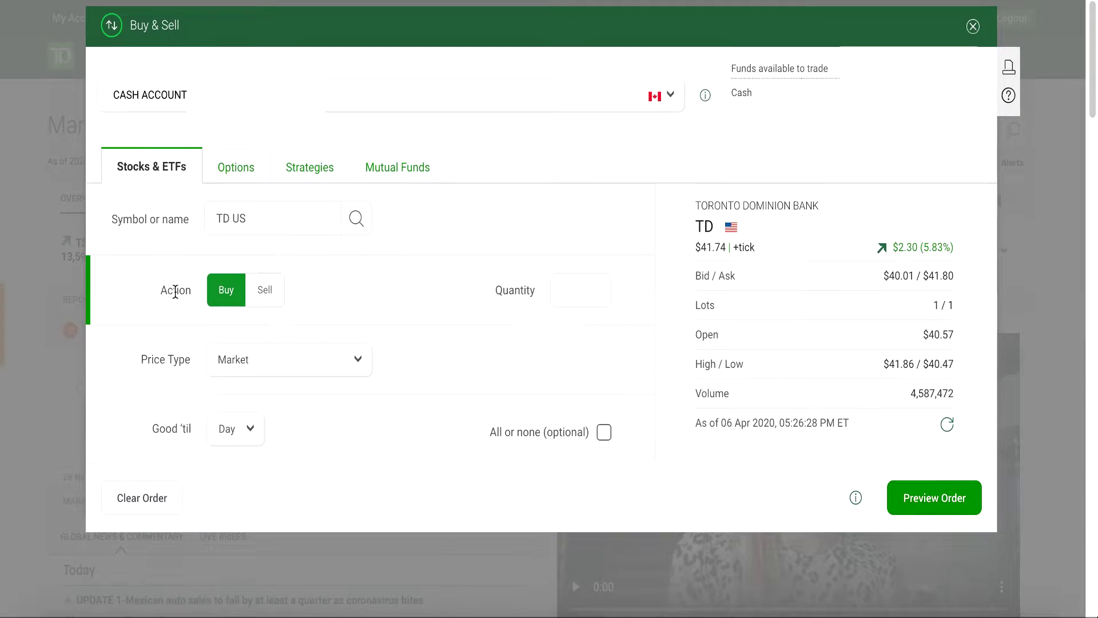
scroll(178, 291, down, 1)
Step: Set the TD US order to 1 share with the Limit price type
click(266, 287)
click(580, 284)
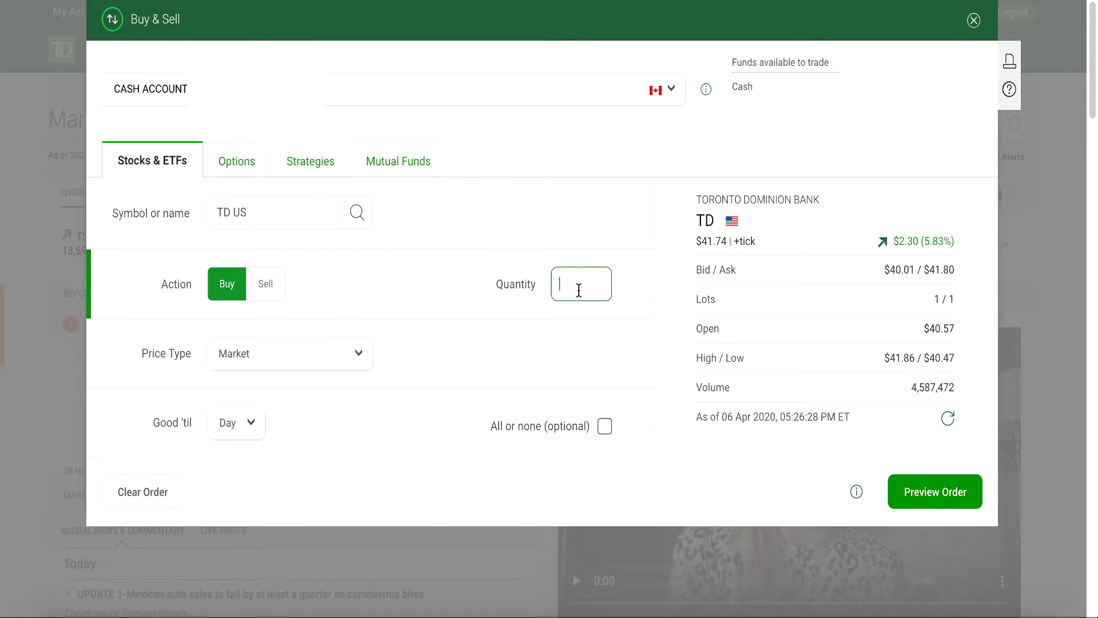
text(1)
click(499, 303)
click(335, 360)
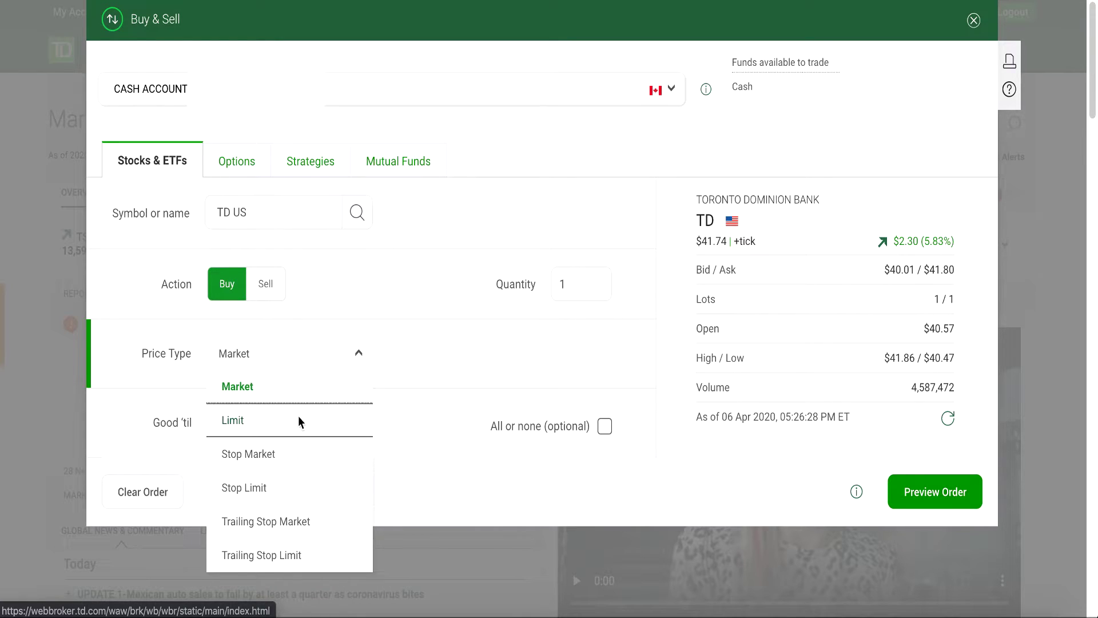
click(300, 423)
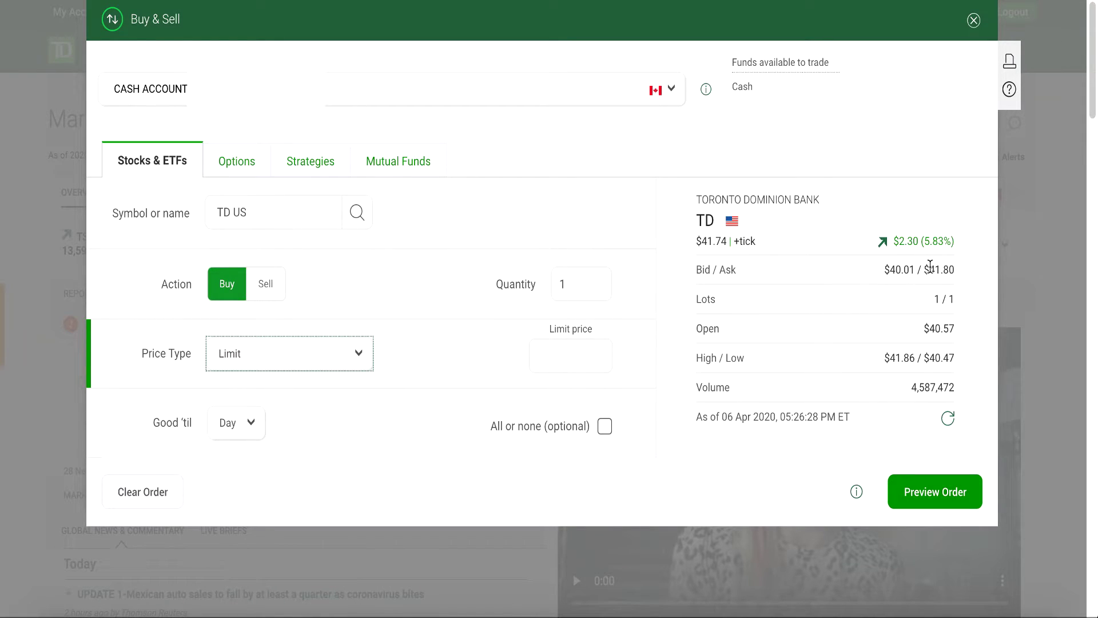
Step: Enter a 41.80 limit price and preview the buy order
drag(926, 269, 959, 278)
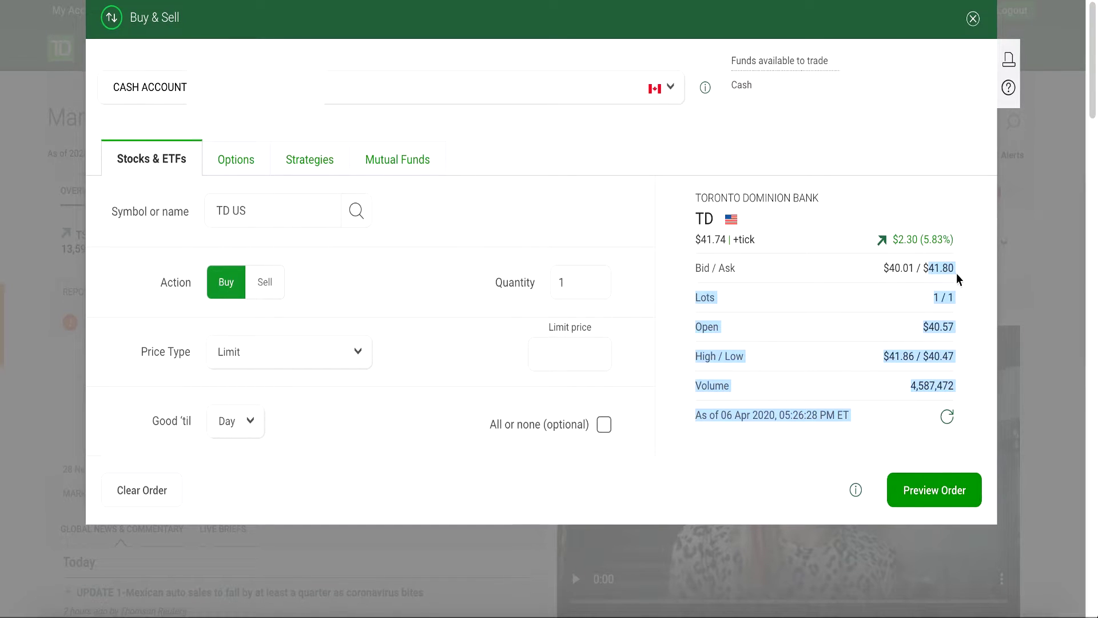
click(570, 355)
text(41.80)
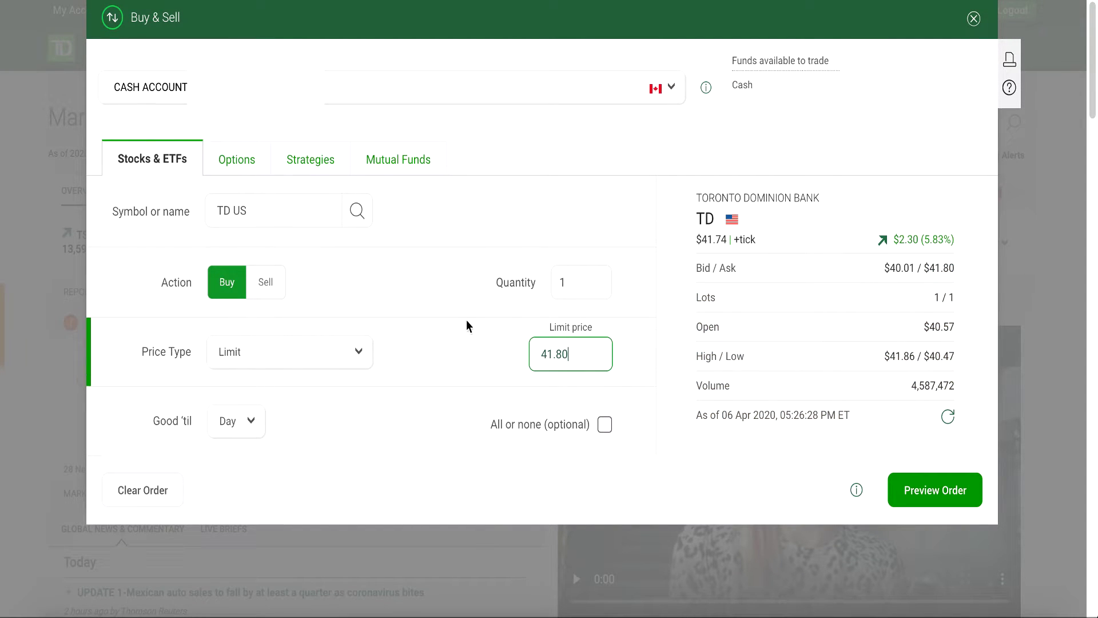
click(453, 317)
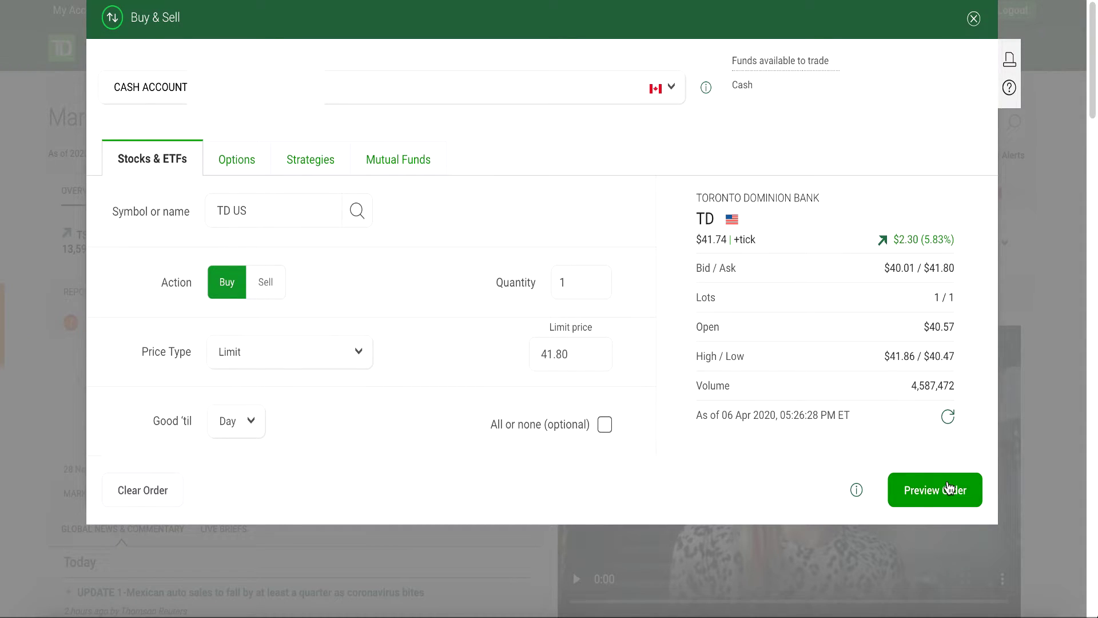
click(951, 491)
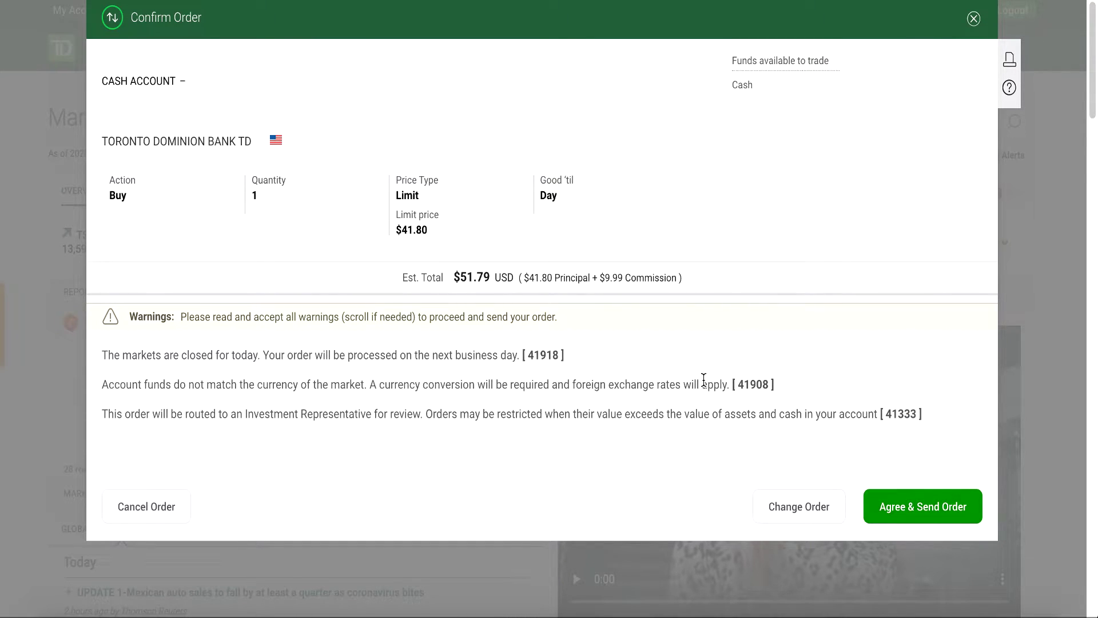
click(799, 506)
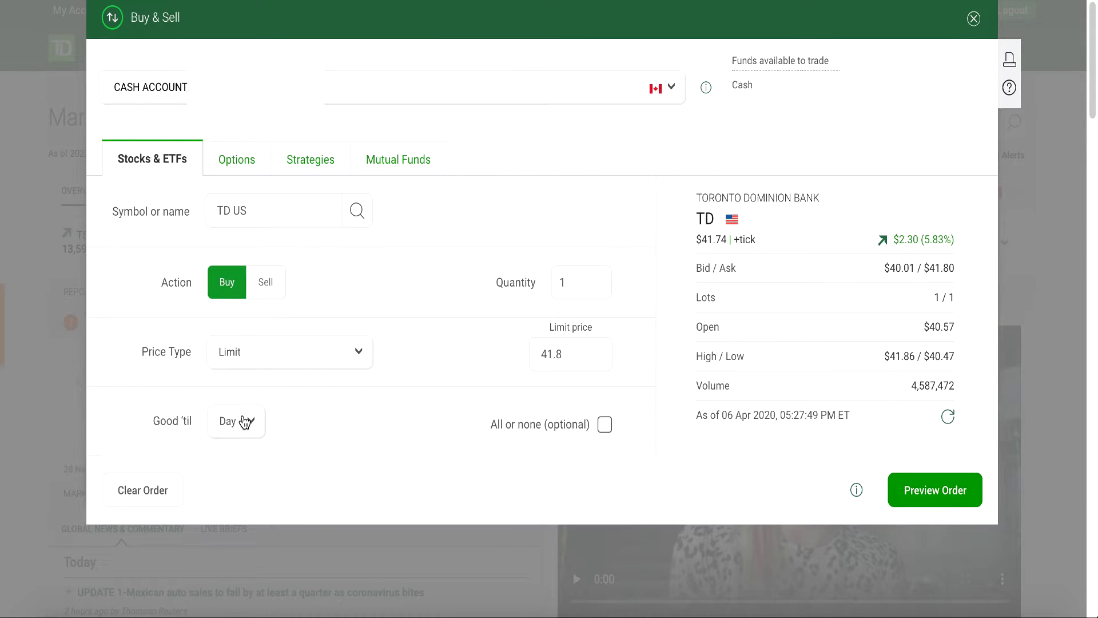
click(247, 421)
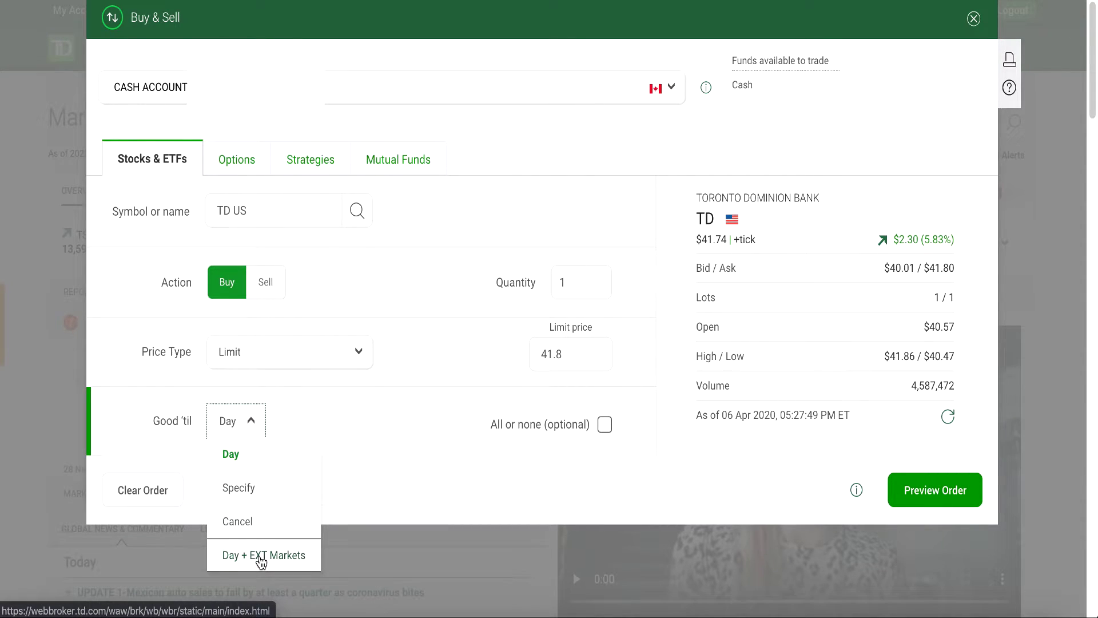
Step: Change the order duration to Day + EXT Markets and preview the updated order
click(259, 555)
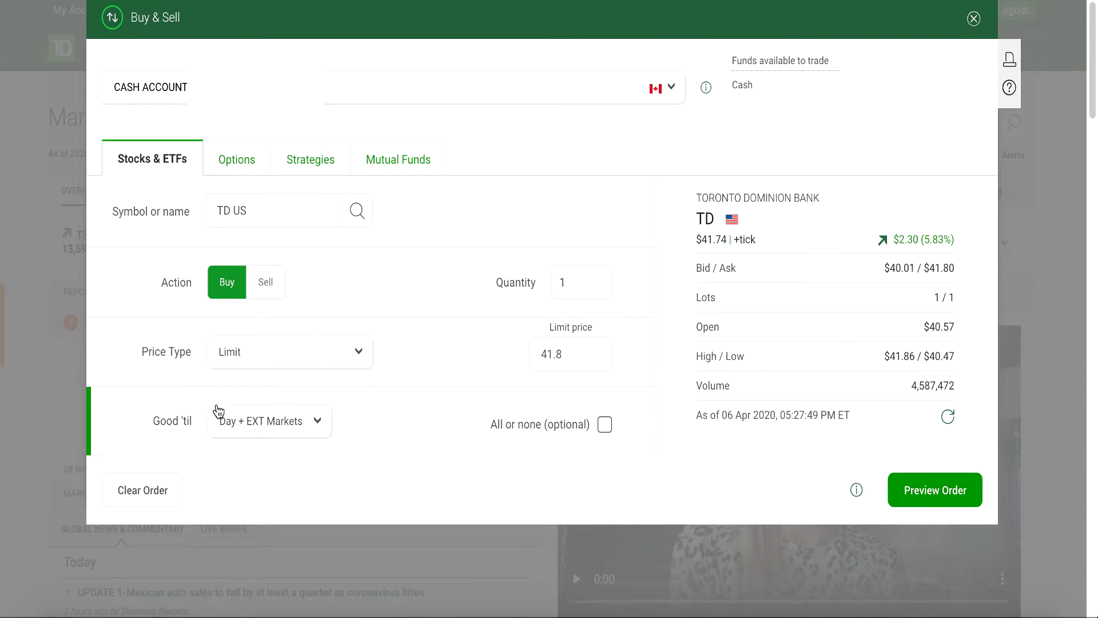
click(238, 420)
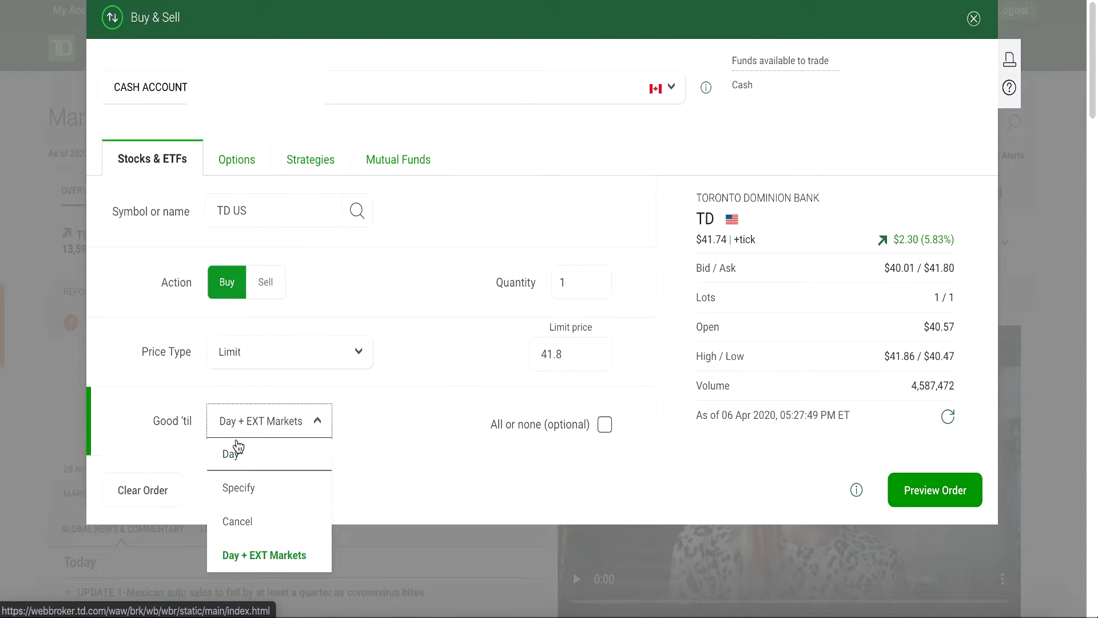
click(255, 555)
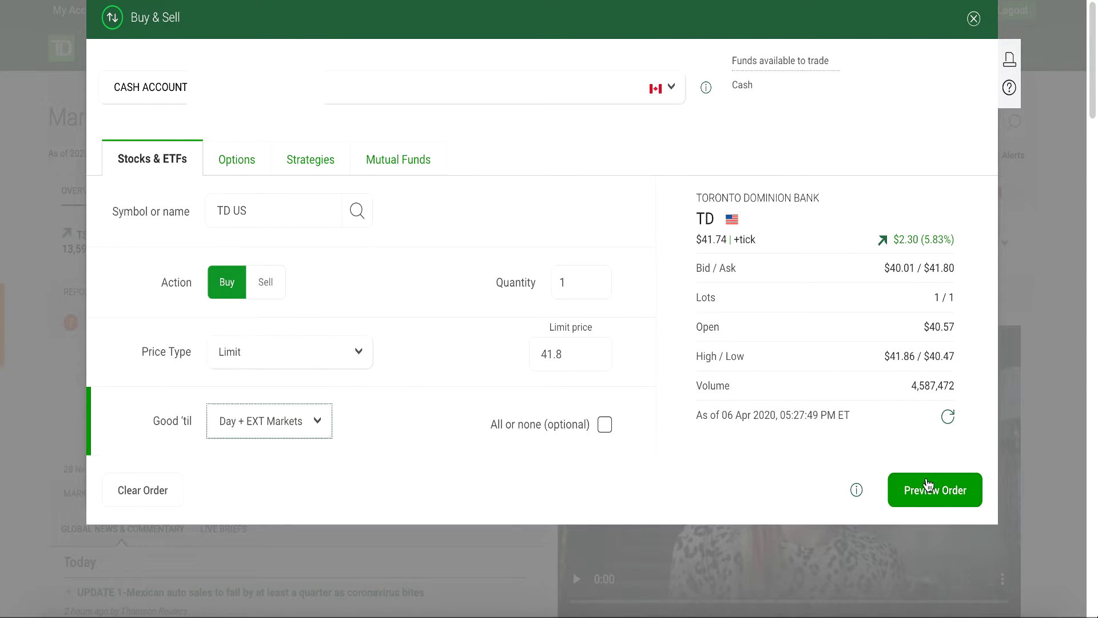
click(944, 502)
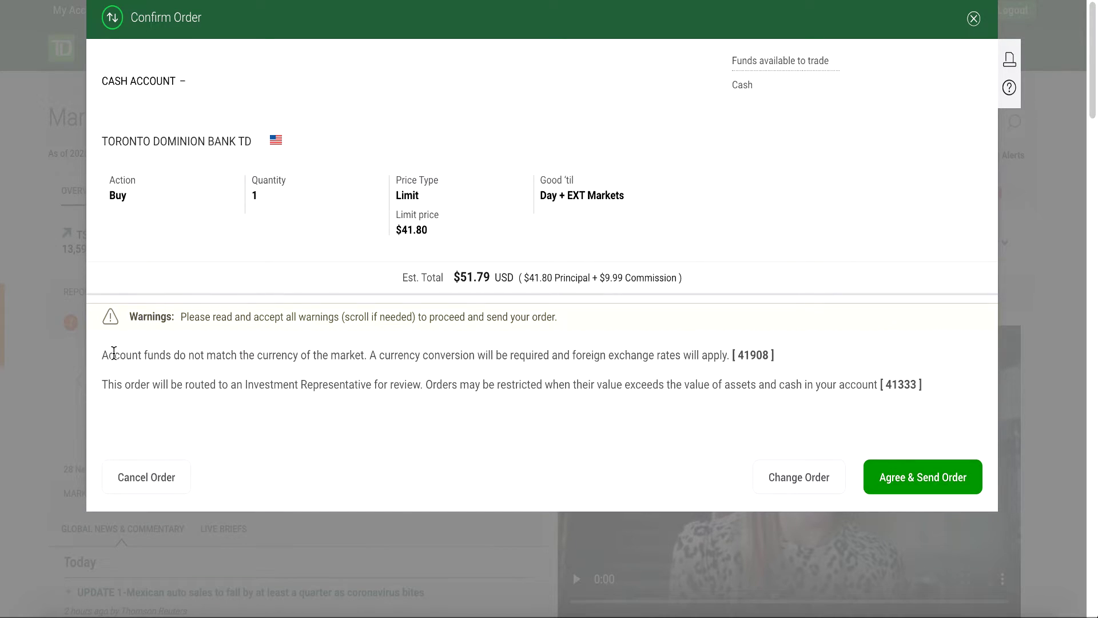
mouse_move(109, 354)
mouse_down()
mouse_move(359, 377)
mouse_move(614, 368)
mouse_up()
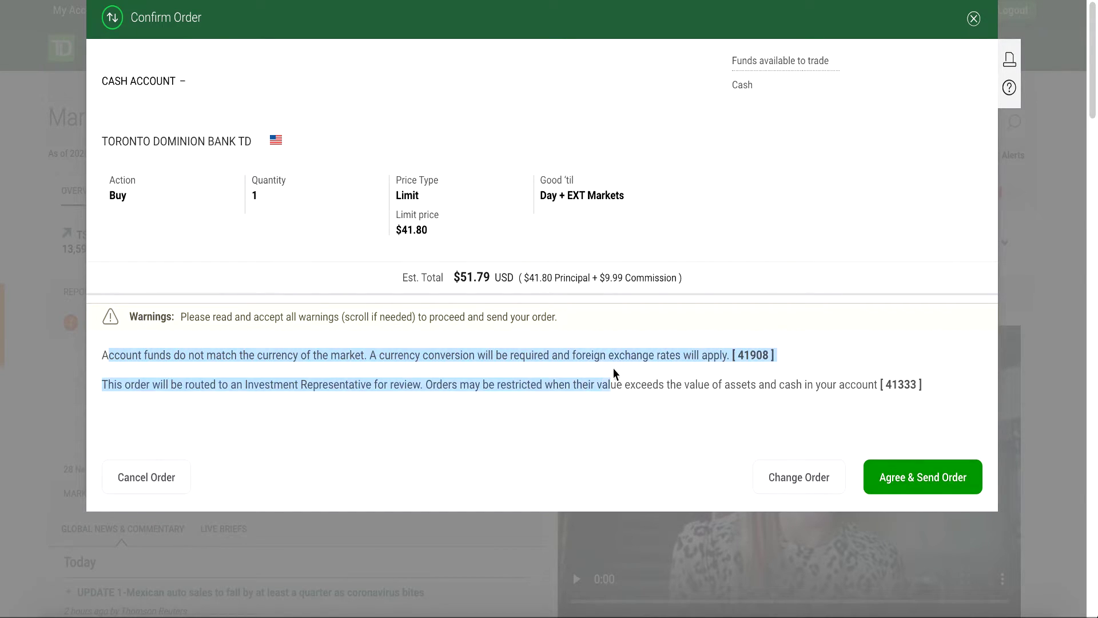
click(613, 368)
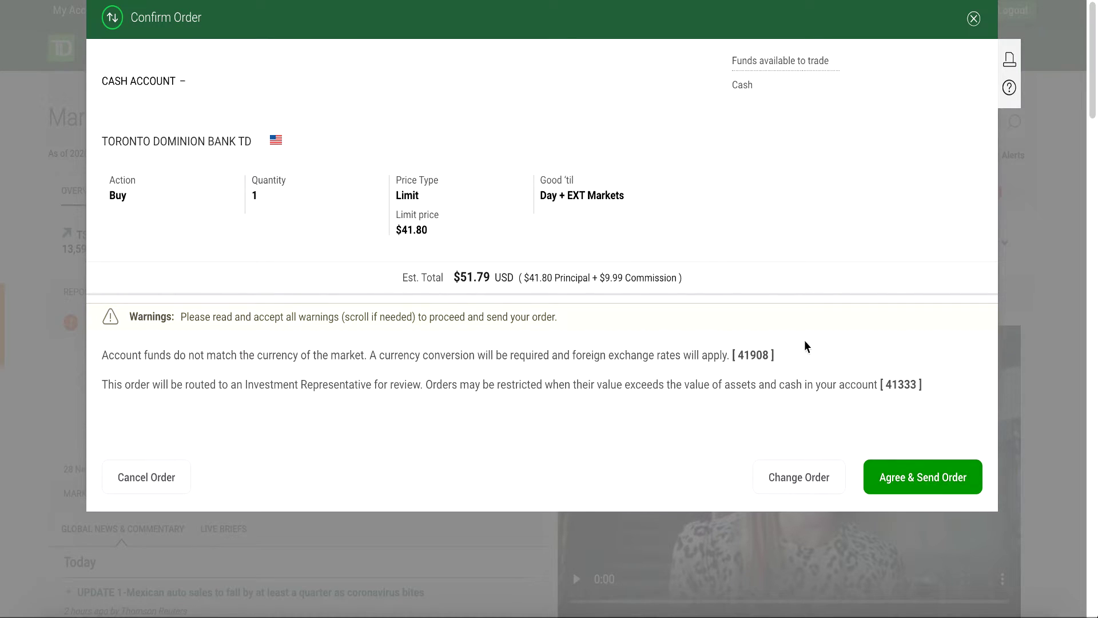
click(814, 477)
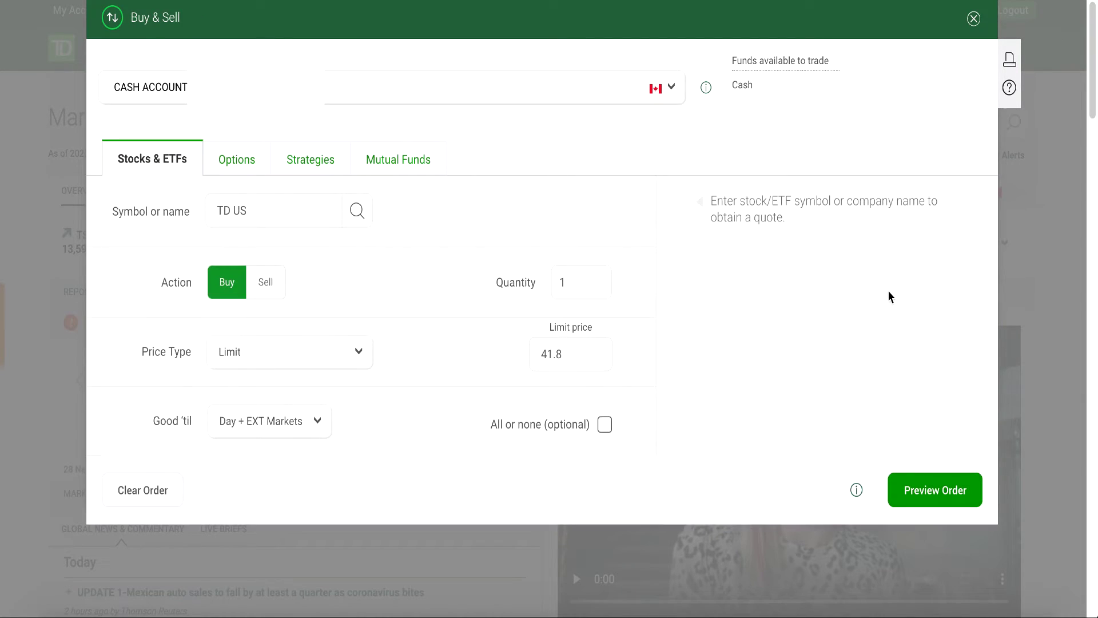
click(949, 418)
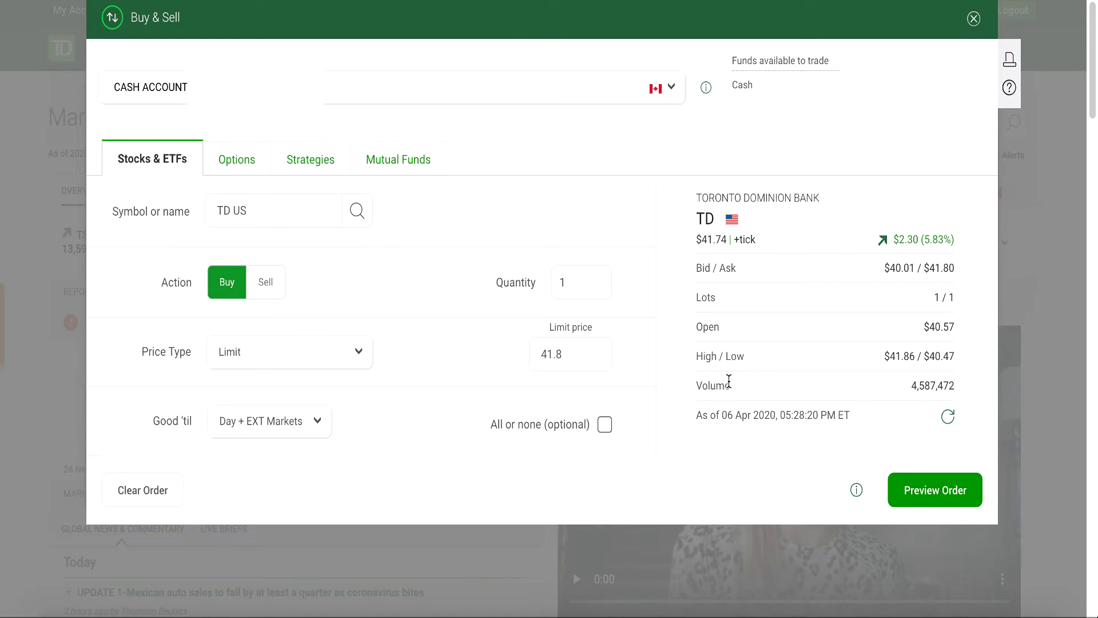
Step: Preview the TD US limit buy of 1 share at 41.80 again
click(955, 493)
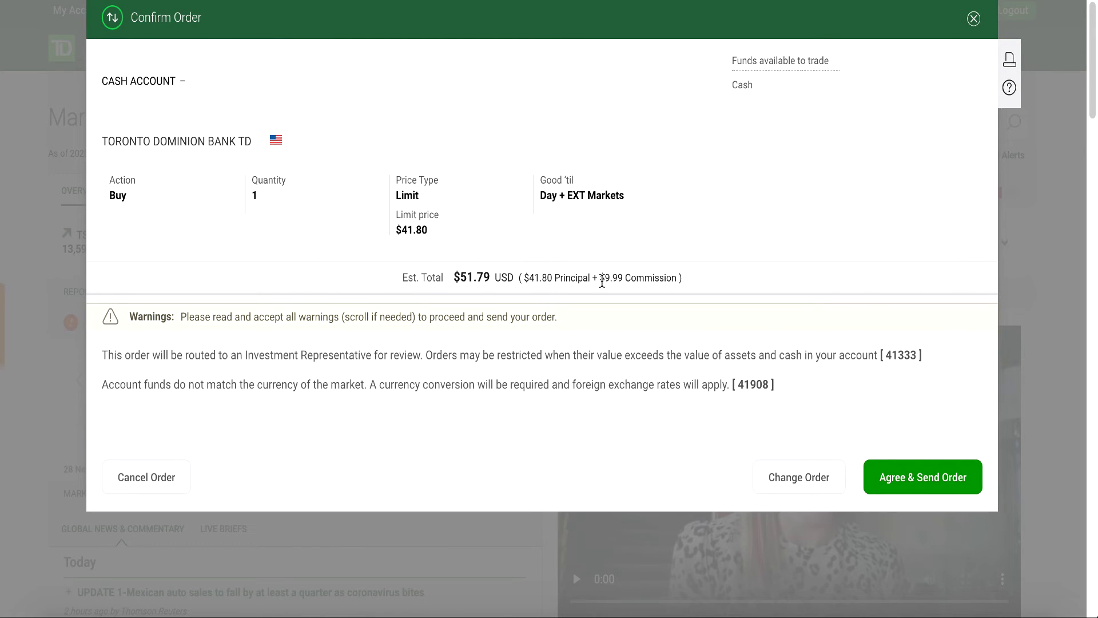
triple_click(575, 278)
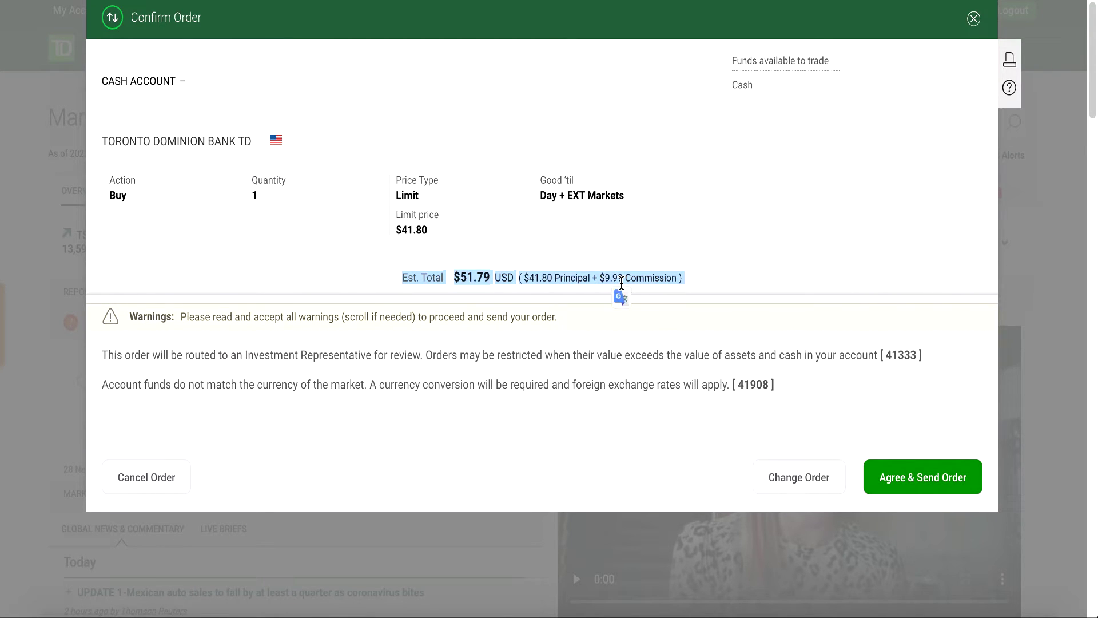
click(552, 290)
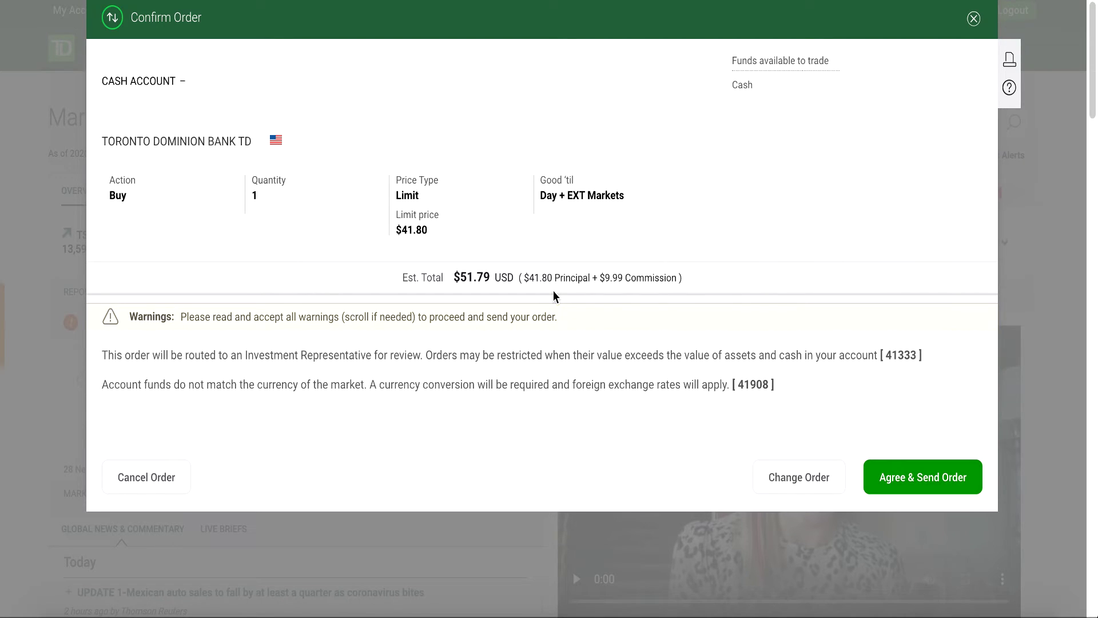
click(807, 487)
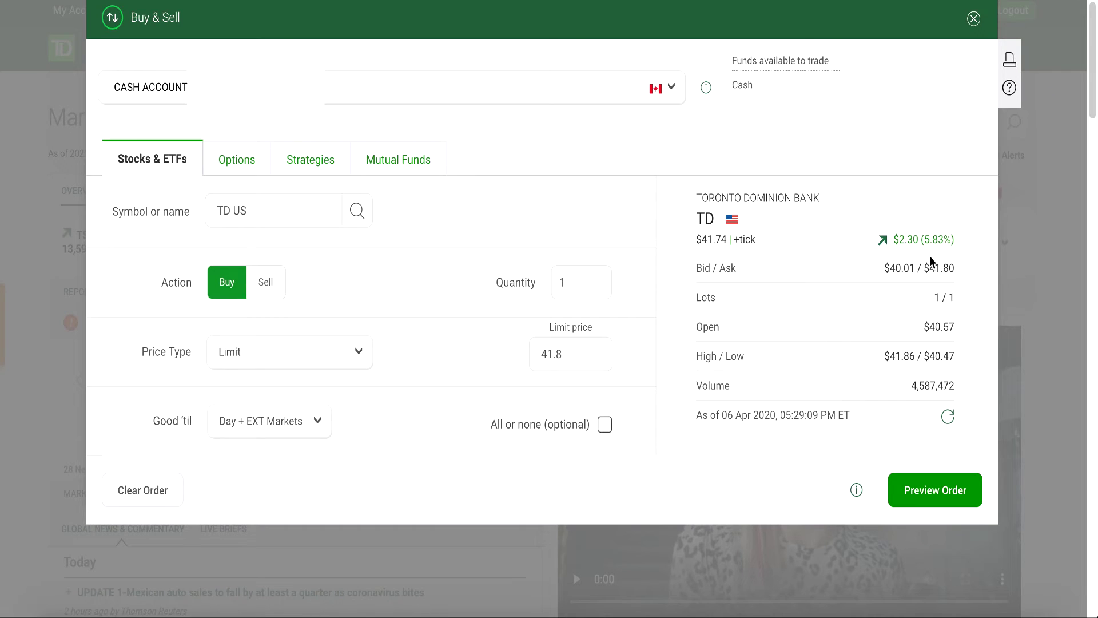
Step: Refresh the TD quote to 05:29:24 PM ET and highlight the $40.01 / $41.80 bid/ask
right_click(932, 279)
key(Escape)
click(948, 416)
double_click(938, 268)
click(938, 267)
double_click(952, 267)
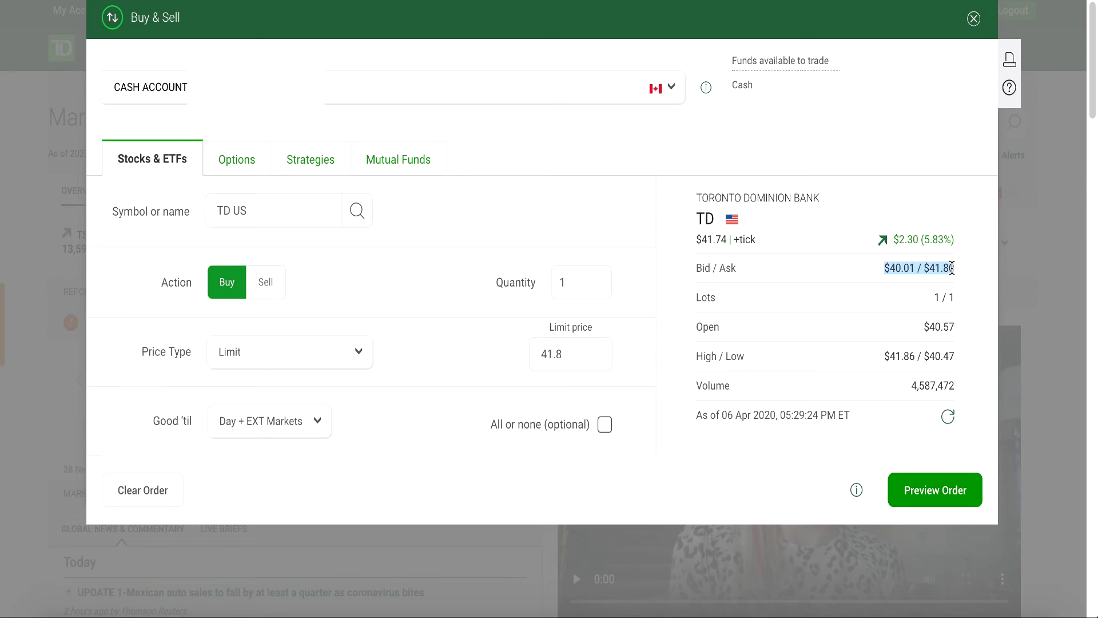